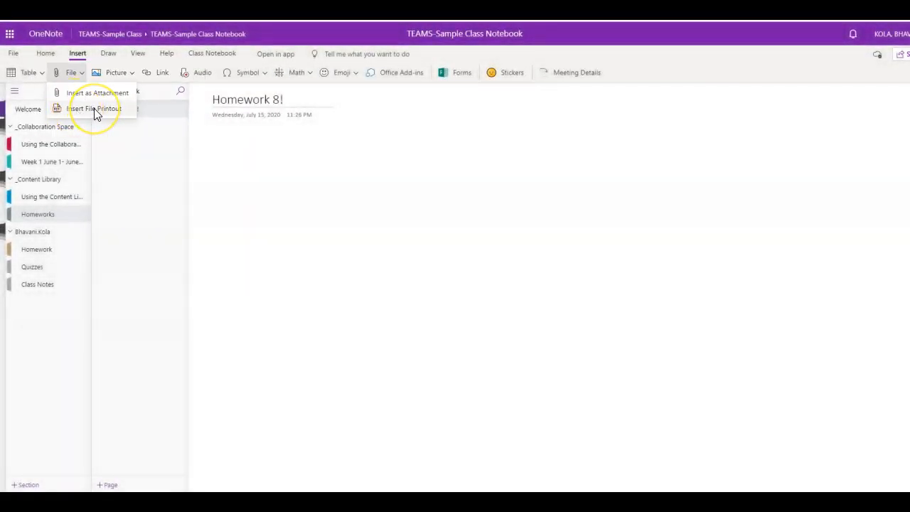
Step: Insert the Chapter 8(1).pdf file as a printout on the Homework 8! page
click(94, 108)
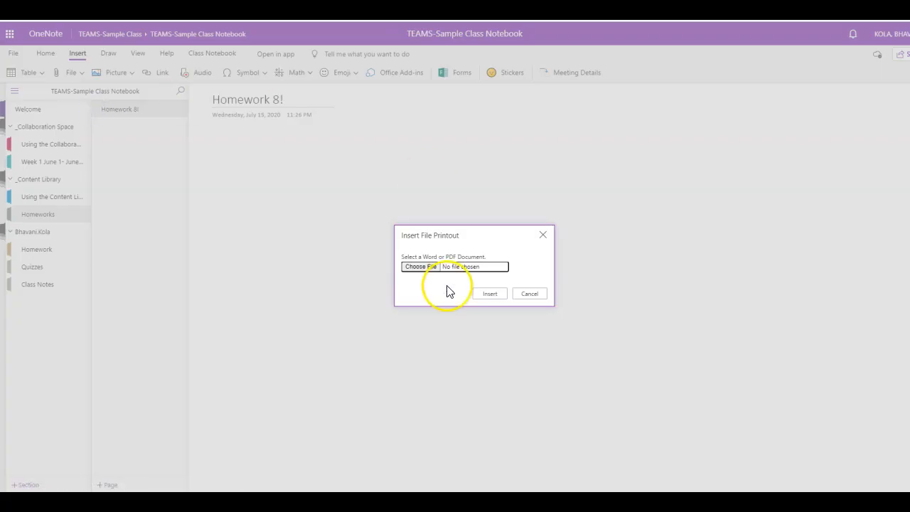
click(419, 272)
scroll(313, 160, down, 2)
scroll(307, 162, down, 4)
click(215, 178)
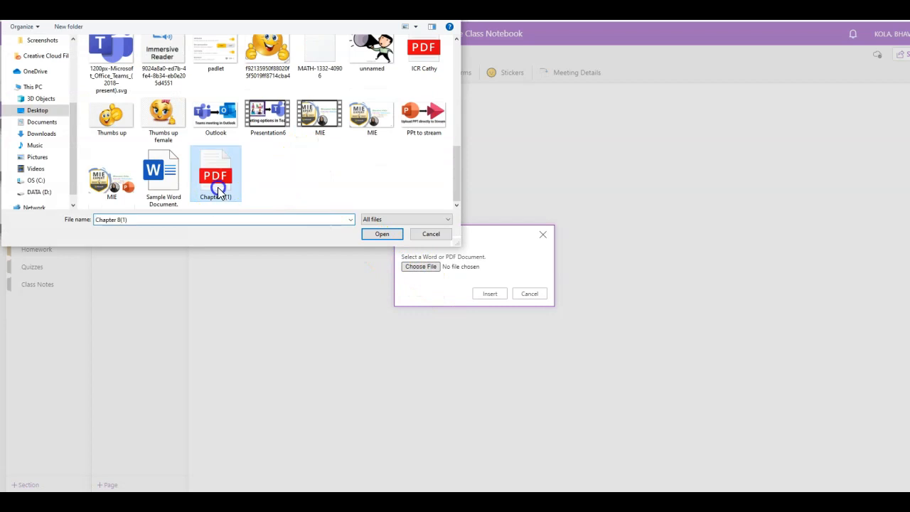
click(380, 236)
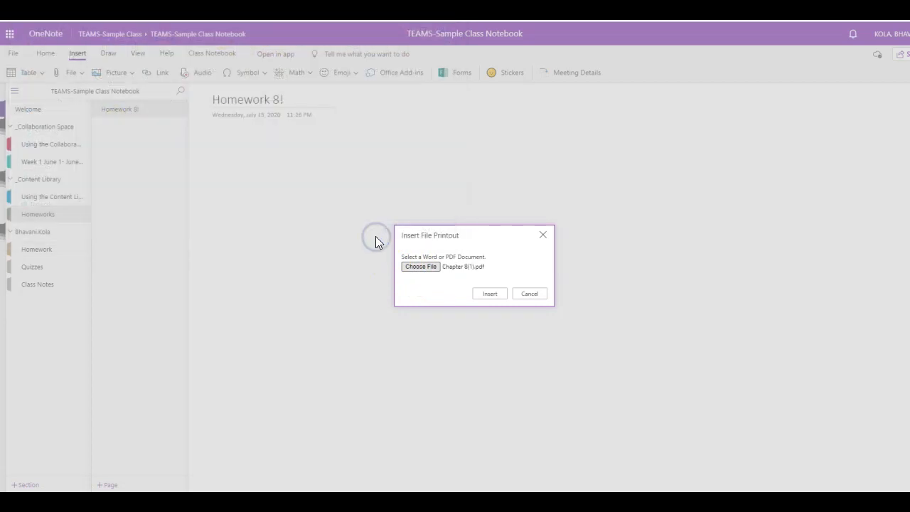
click(491, 293)
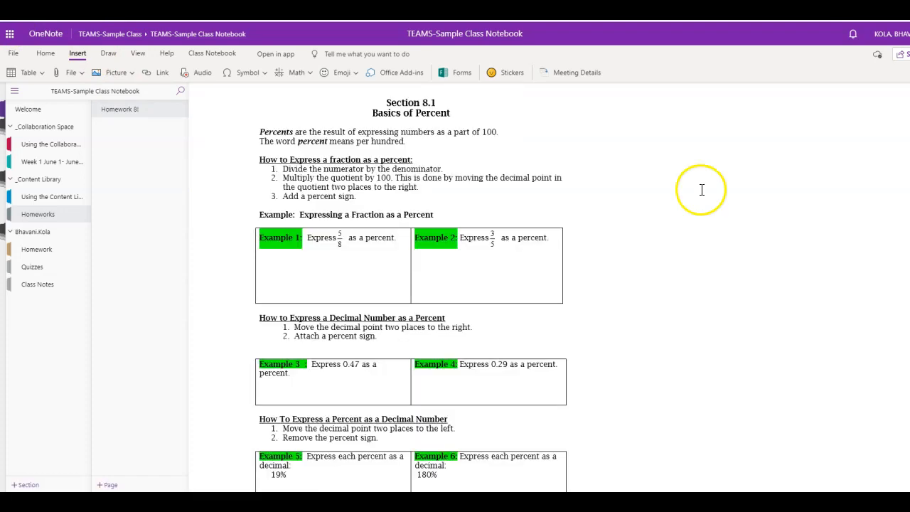
Step: Delete the Chapter 8(1) PDF attachment icon above the printout on the Homework 8! page
scroll(702, 190, down, 15)
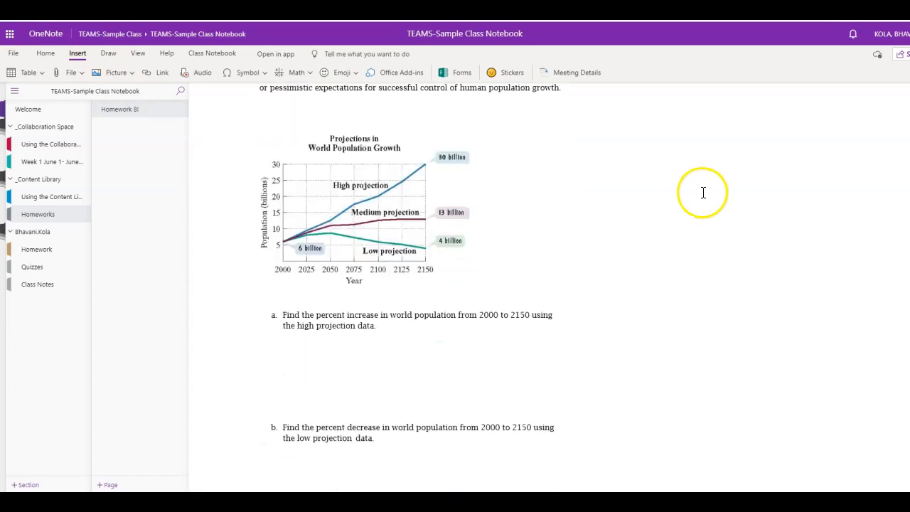
scroll(704, 193, up, 15)
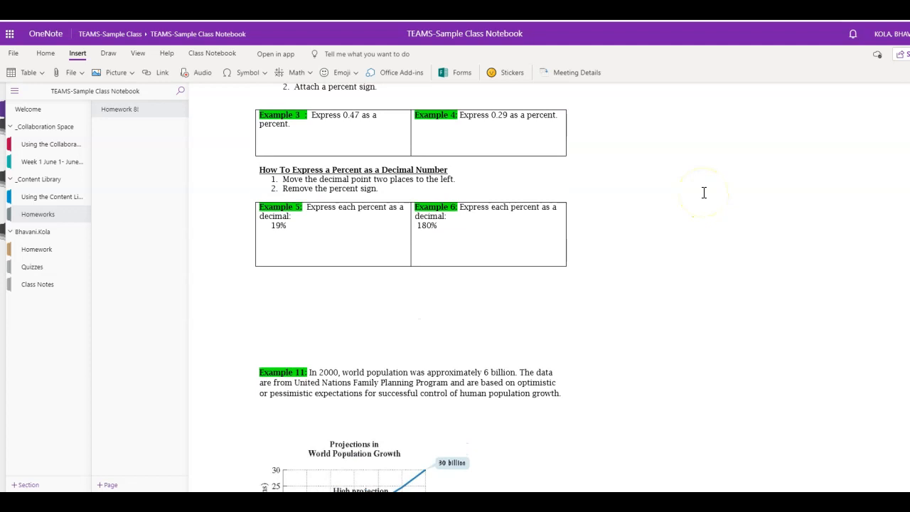
scroll(704, 193, up, 2)
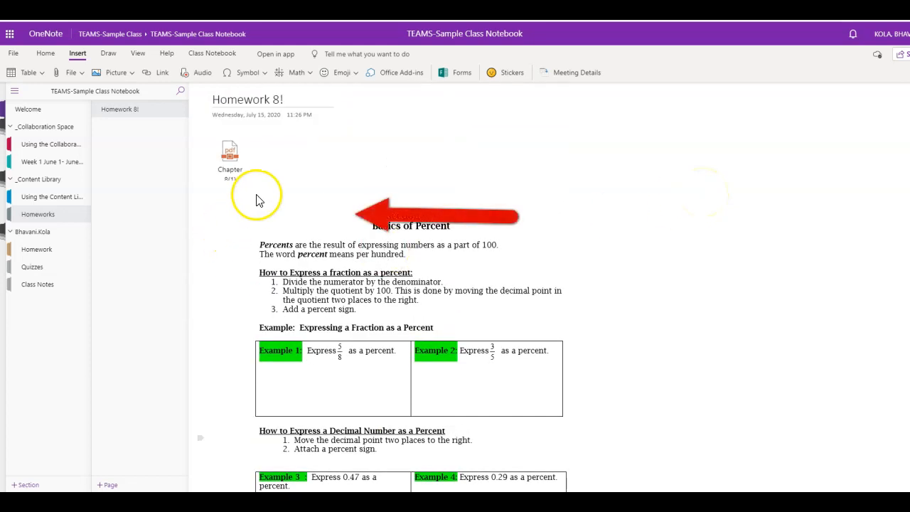
click(241, 159)
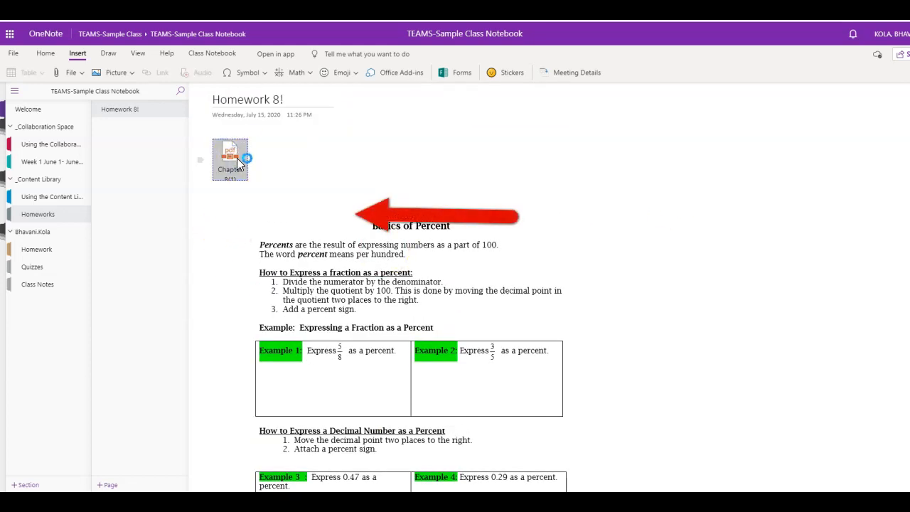
scroll(241, 165, down, 3)
click(240, 164)
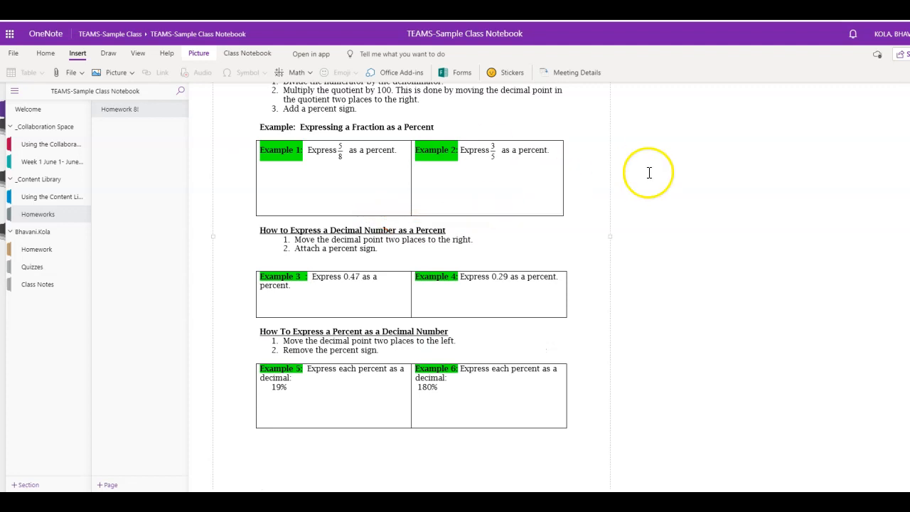
scroll(648, 173, up, 3)
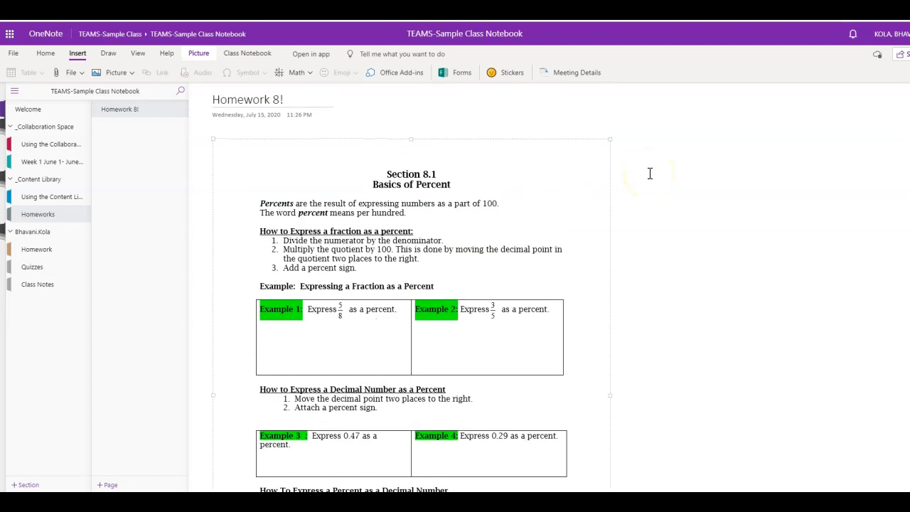
click(661, 197)
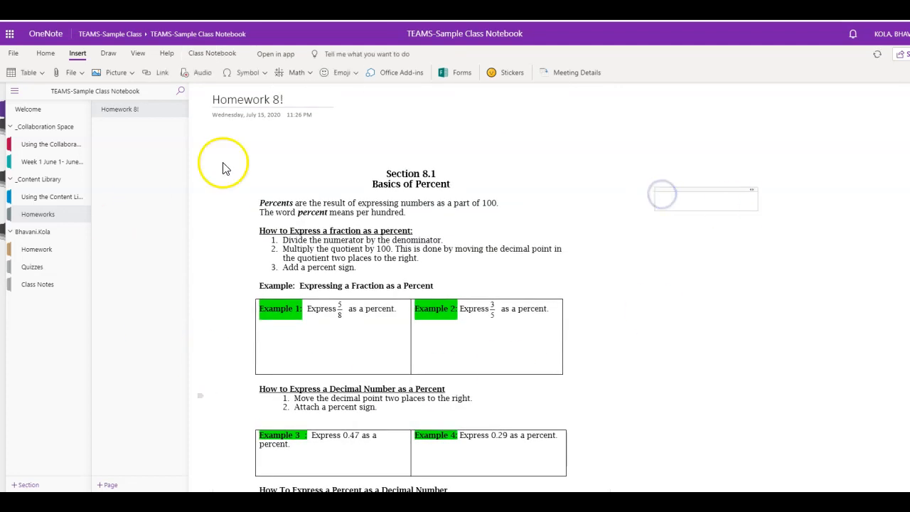
Step: Draw freehand pen scribbles in the Example 1 and Example 2 answer boxes of the printout
click(110, 55)
drag(297, 338, 348, 343)
drag(475, 324, 507, 345)
Step: Erase the pen scribbles in the Example 1 and Example 2 boxes and return to the text selection tool
click(49, 73)
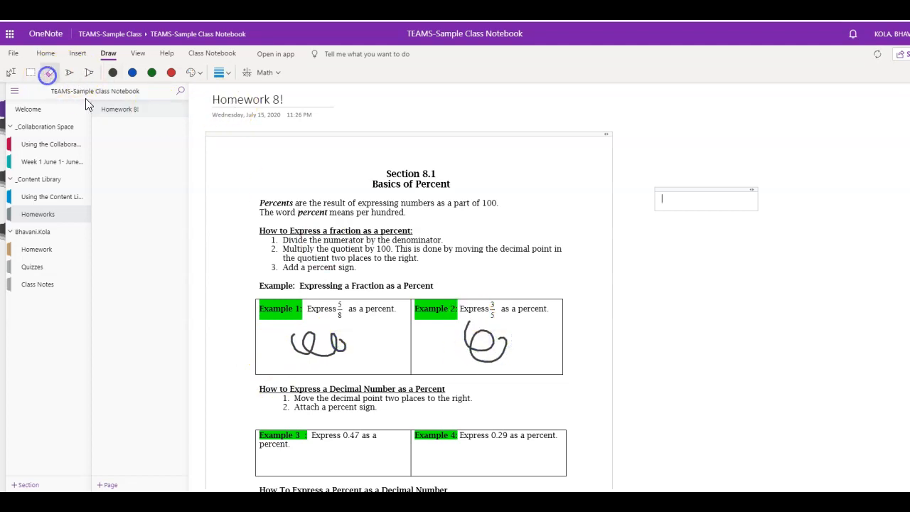
click(303, 344)
click(489, 344)
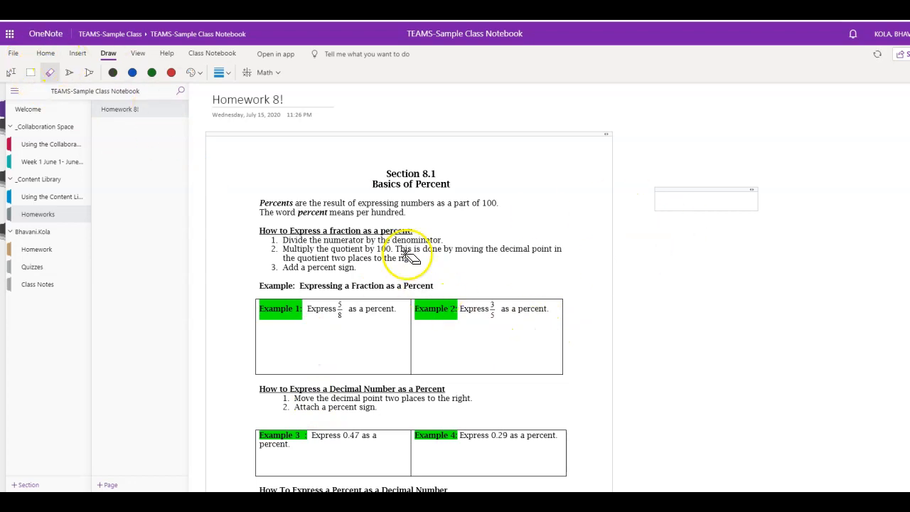
scroll(397, 313, down, 3)
scroll(398, 315, down, 6)
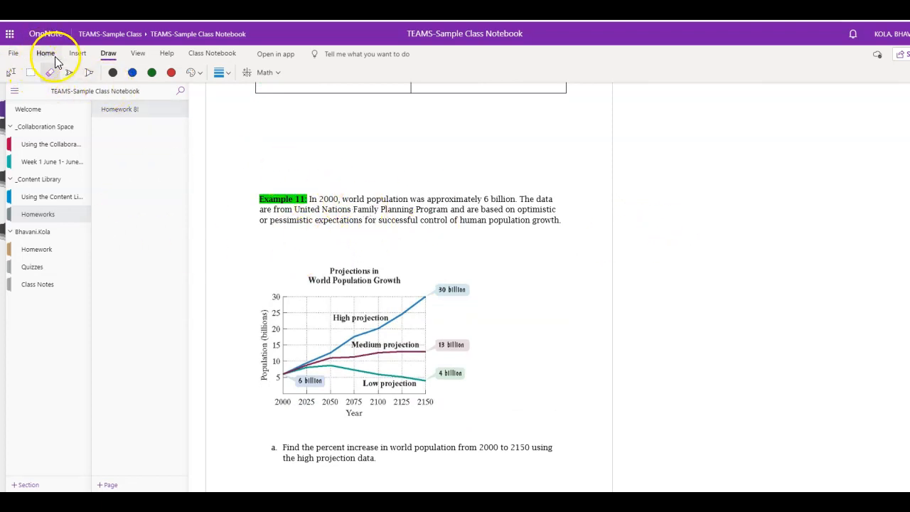
click(11, 73)
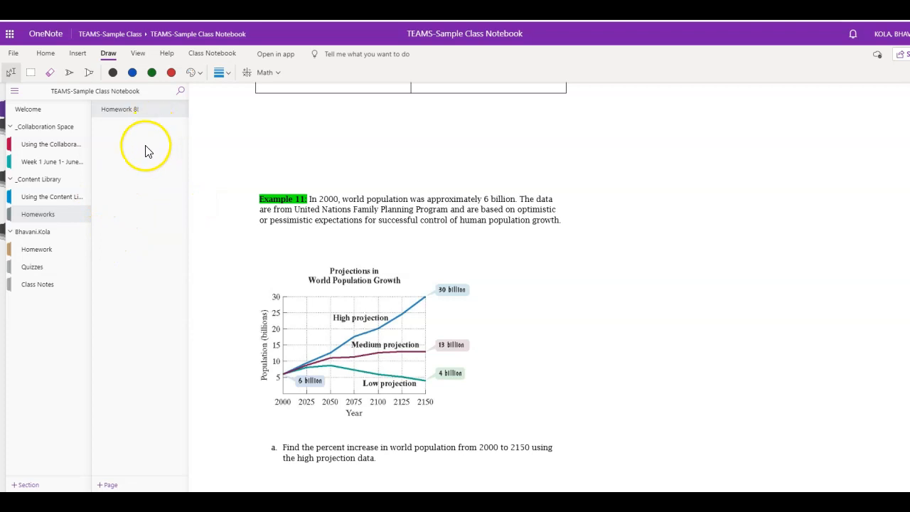
Step: Add a page titled "Sample word document" to the Homeworks section and insert the Sample Word Document.docx file on it as a printout
click(110, 485)
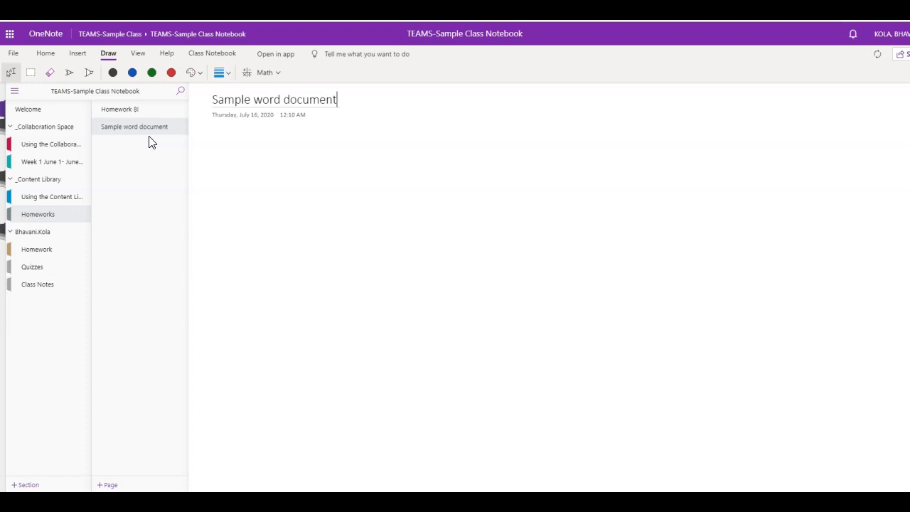
click(289, 167)
click(83, 53)
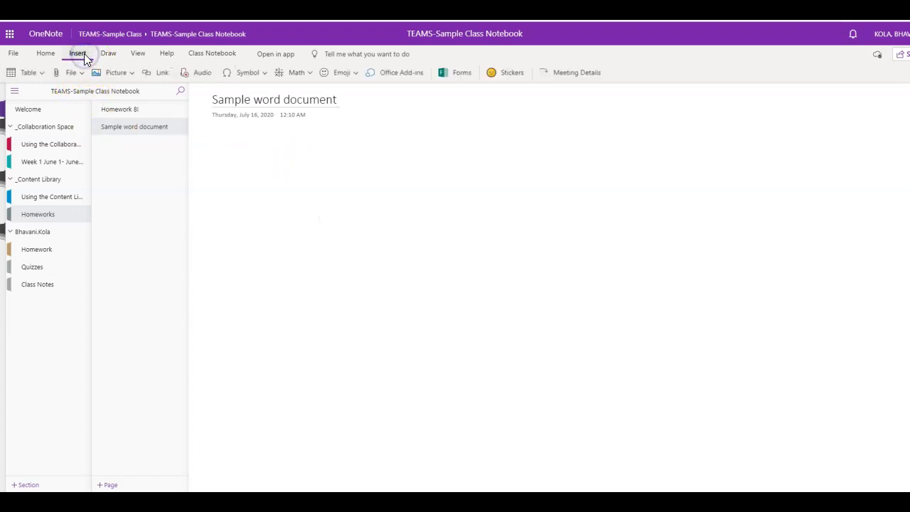
click(81, 71)
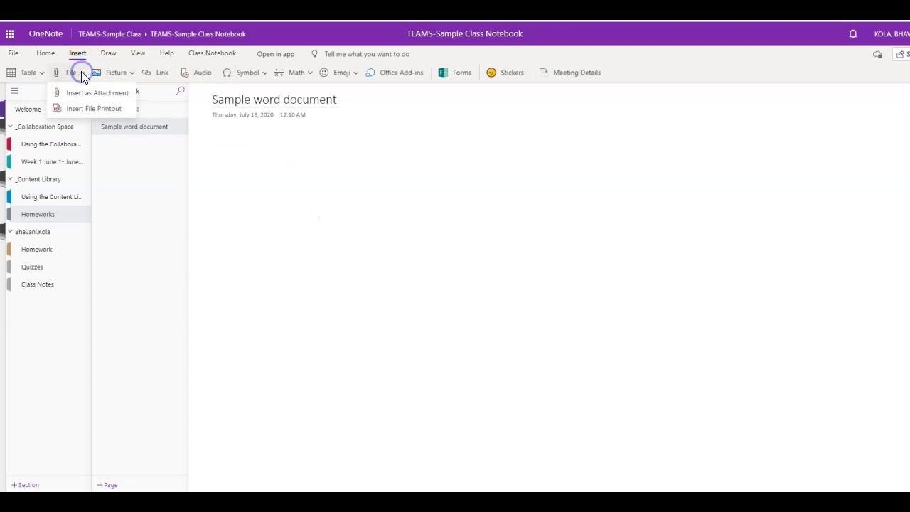
click(94, 112)
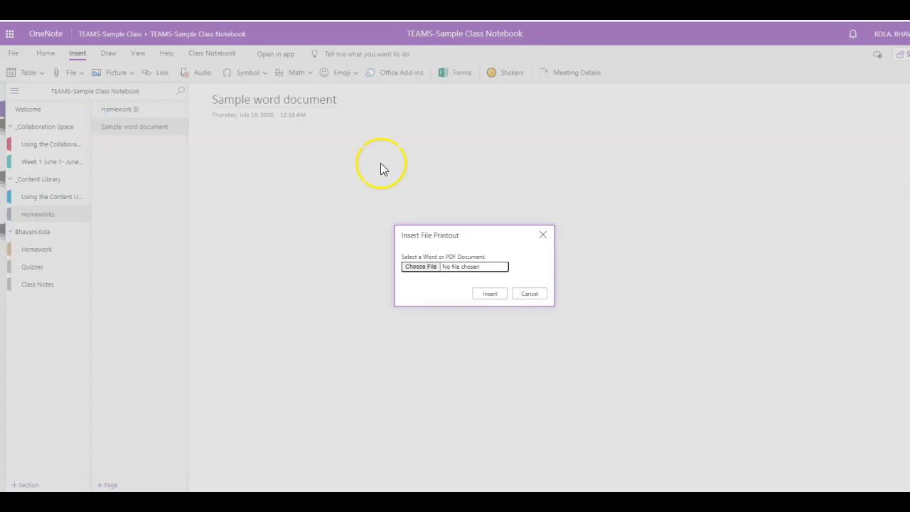
click(425, 266)
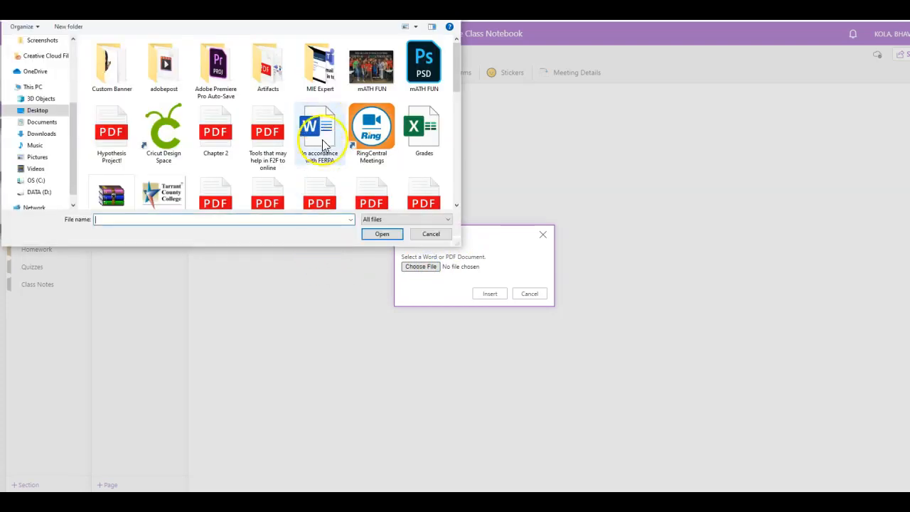
scroll(326, 135, down, 10)
click(169, 199)
click(378, 234)
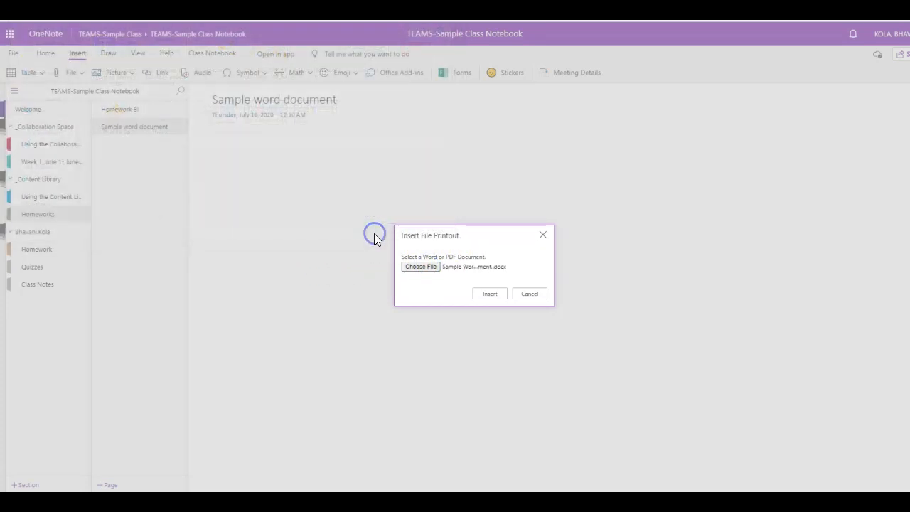
click(496, 295)
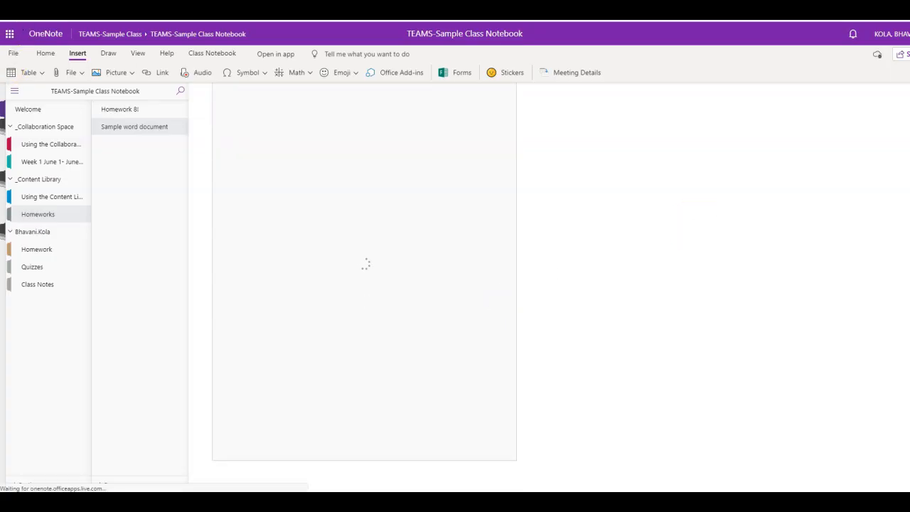
Step: Delete the Word attachment icon above the recipe printout on the Sample word document page
scroll(619, 228, down, 1)
scroll(621, 288, up, 3)
click(230, 161)
scroll(229, 159, down, 3)
click(250, 157)
scroll(730, 185, up, 2)
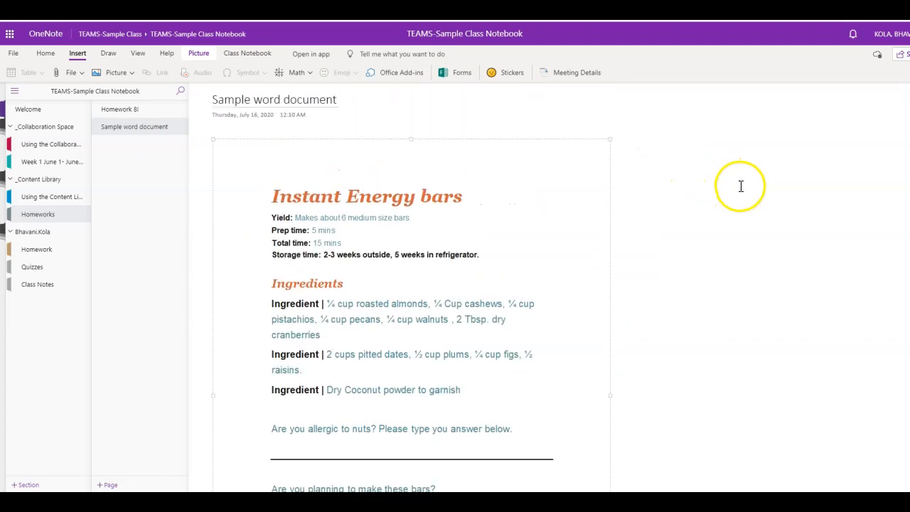
scroll(740, 189, down, 2)
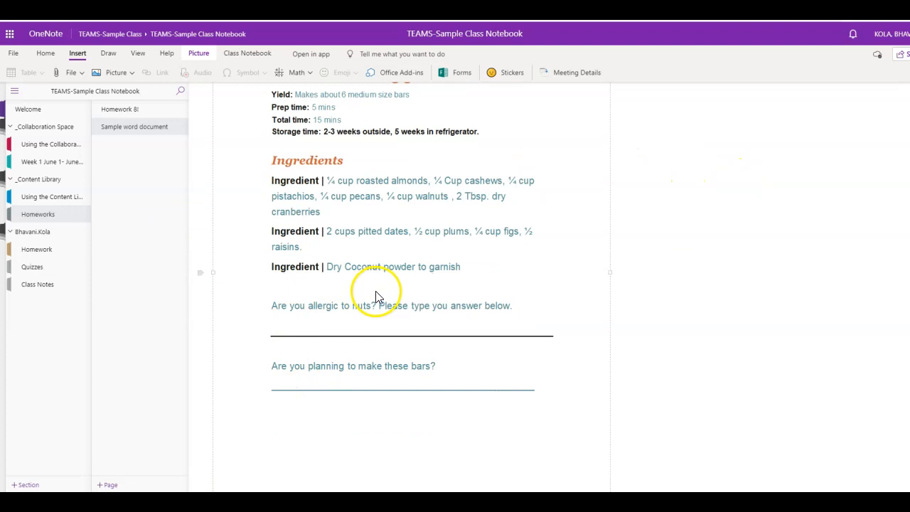
scroll(590, 193, up, 2)
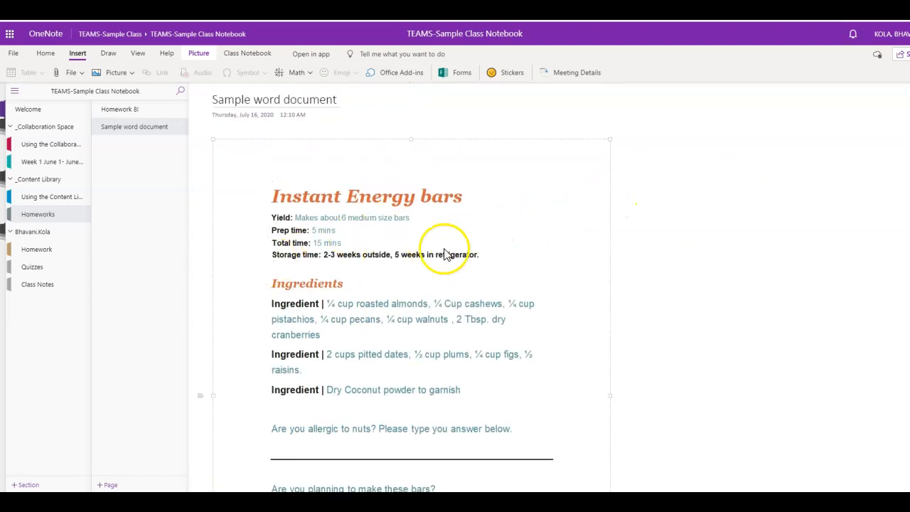
scroll(759, 209, down, 2)
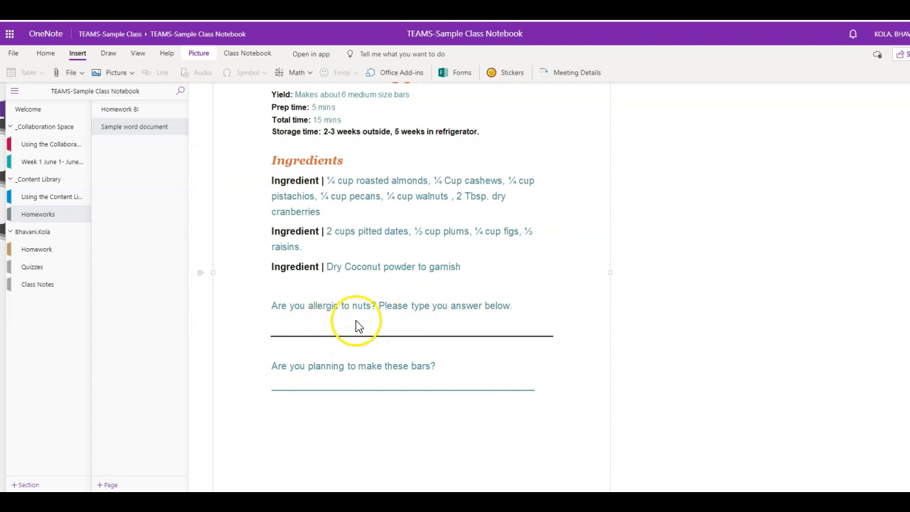
scroll(707, 261, down, 1)
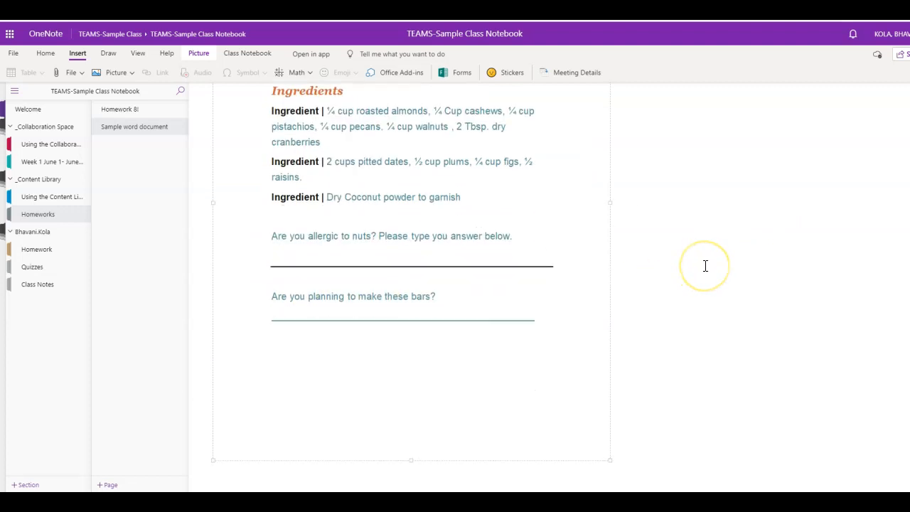
scroll(706, 266, up, 3)
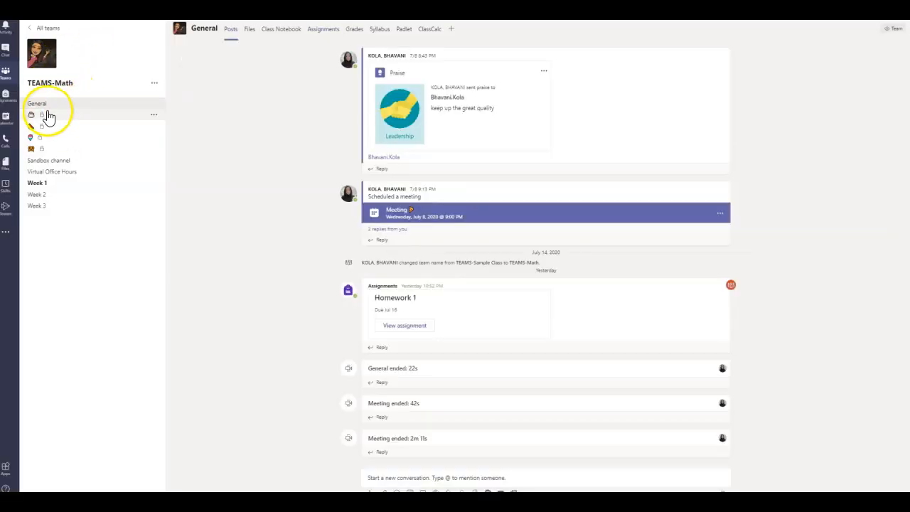
Step: Switch to Microsoft Teams and create a TEAMS-Math assignment titled "Homework 8!" with the instructions "Please complete all the questions before submitting."
click(323, 32)
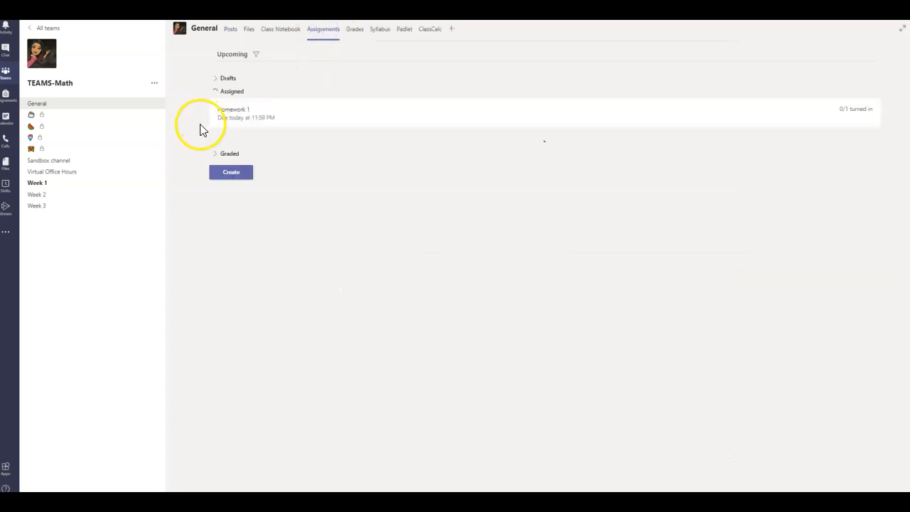
click(232, 163)
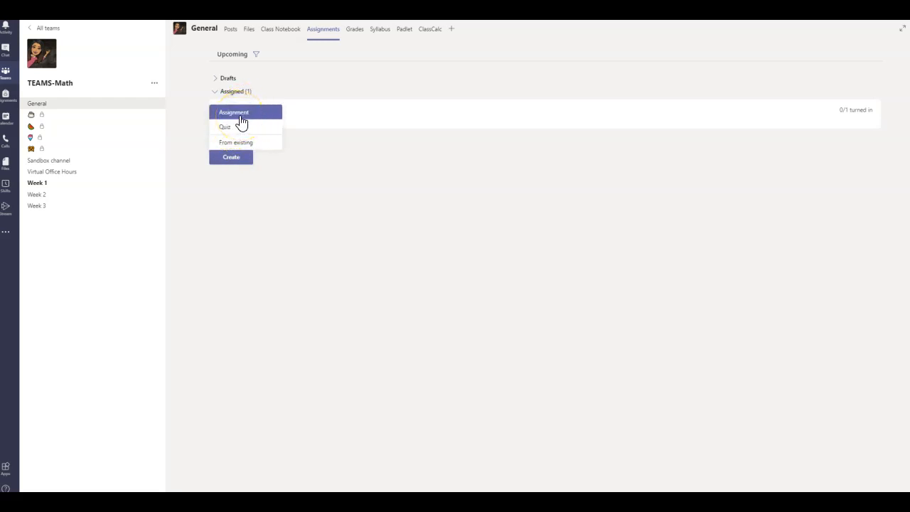
click(241, 114)
click(258, 102)
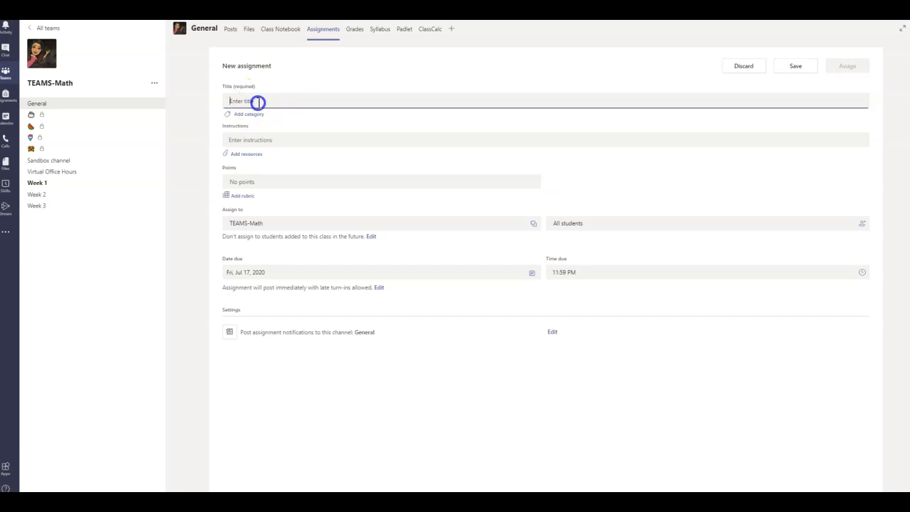
text(H)
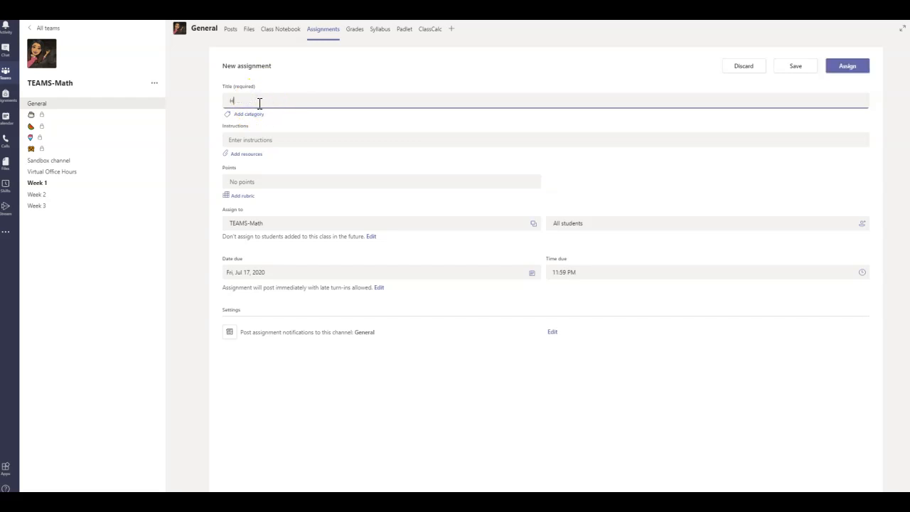
text(omework 8!)
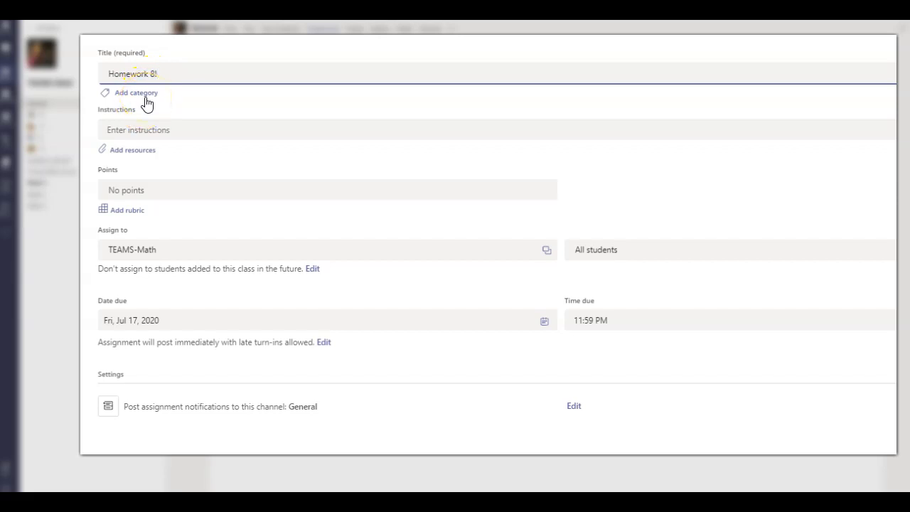
click(137, 136)
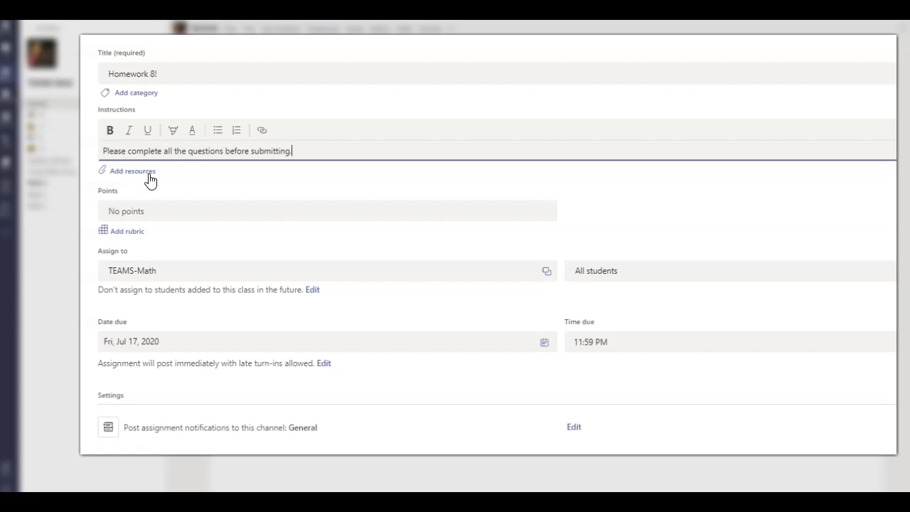
Step: Attach the Homework 8! page from the Class Notebook's _Content Library Homeworks section, copying it to the students' Homework section
click(146, 173)
click(143, 152)
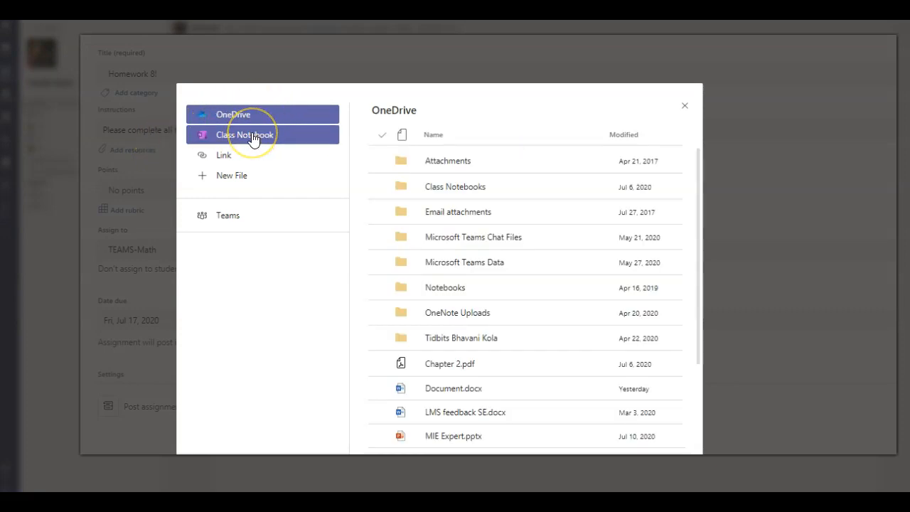
click(254, 139)
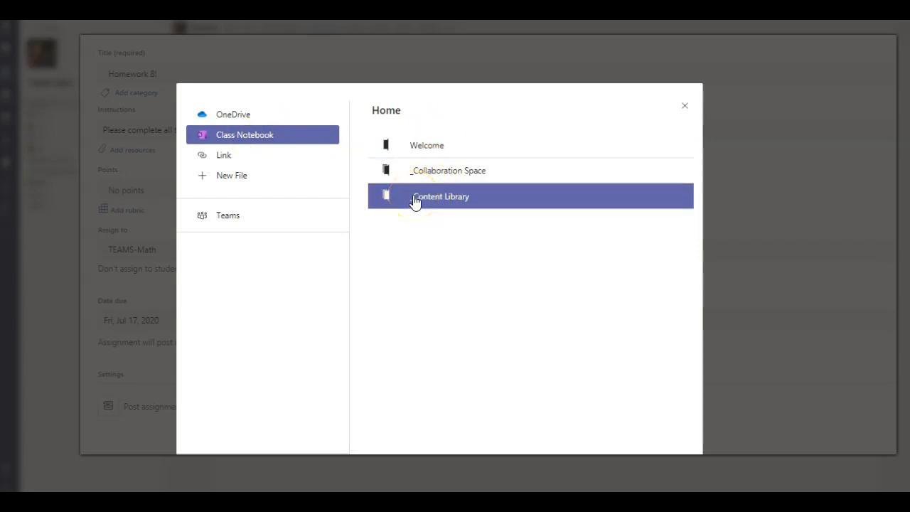
click(415, 200)
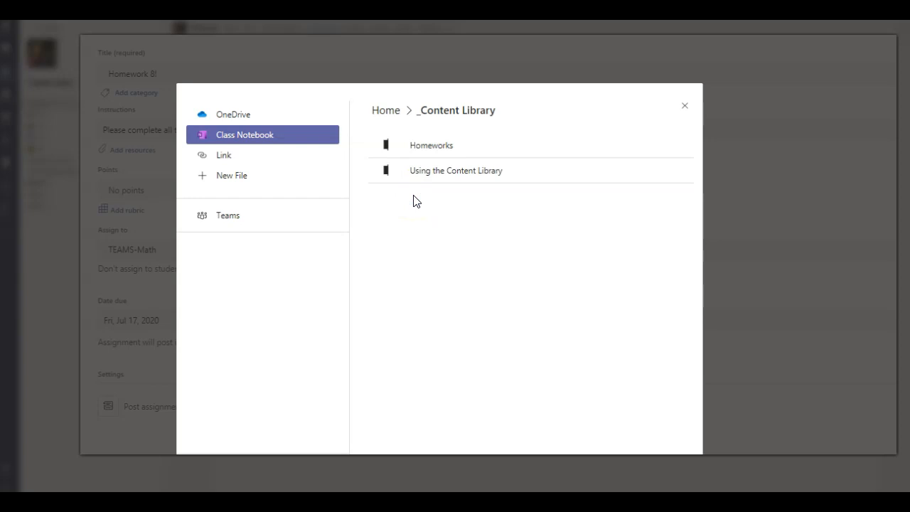
click(435, 146)
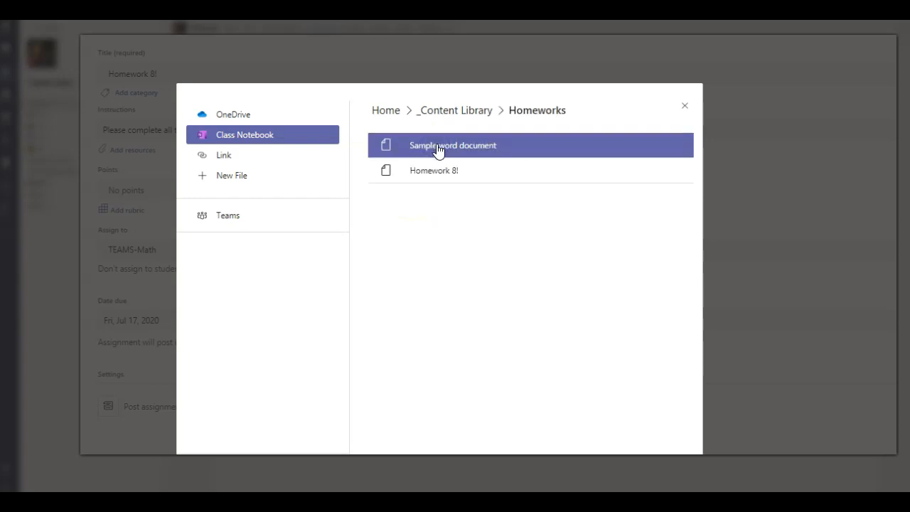
click(440, 174)
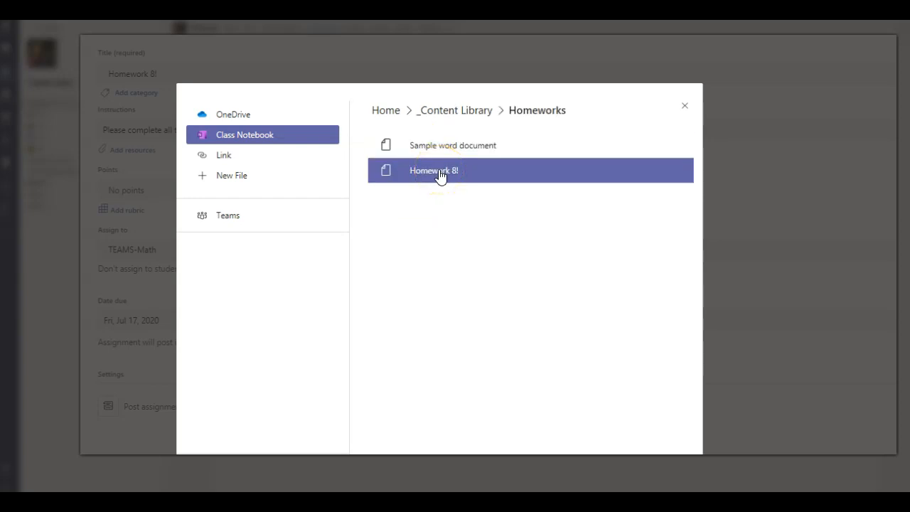
click(616, 381)
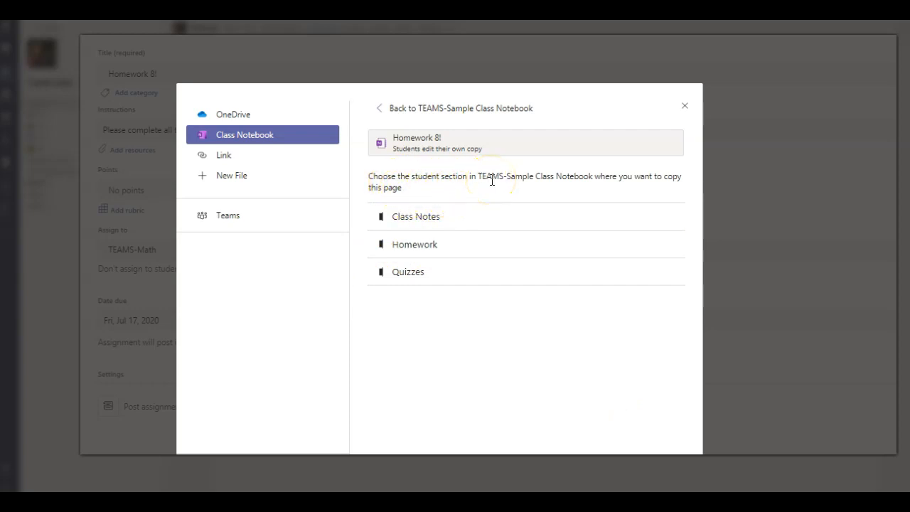
click(399, 246)
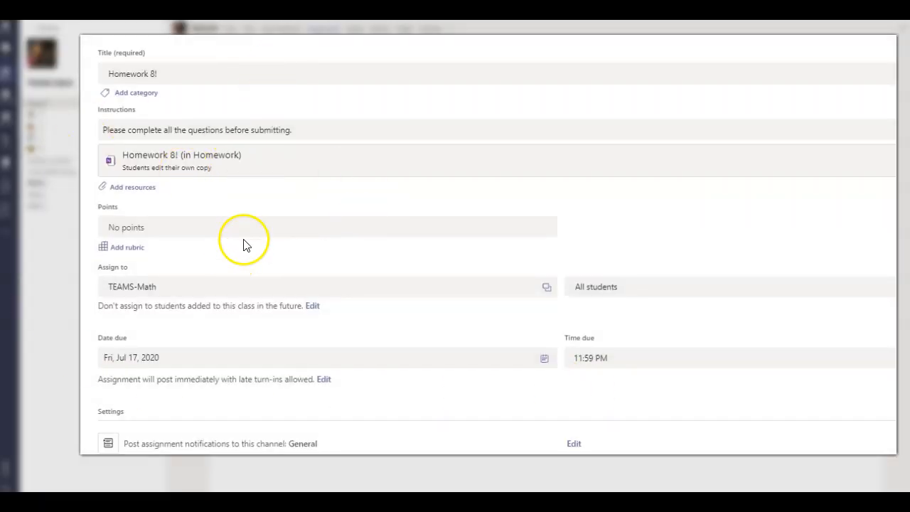
Step: Set the assignment's points to 10 and keep the option not to assign it to students added in the future
click(136, 228)
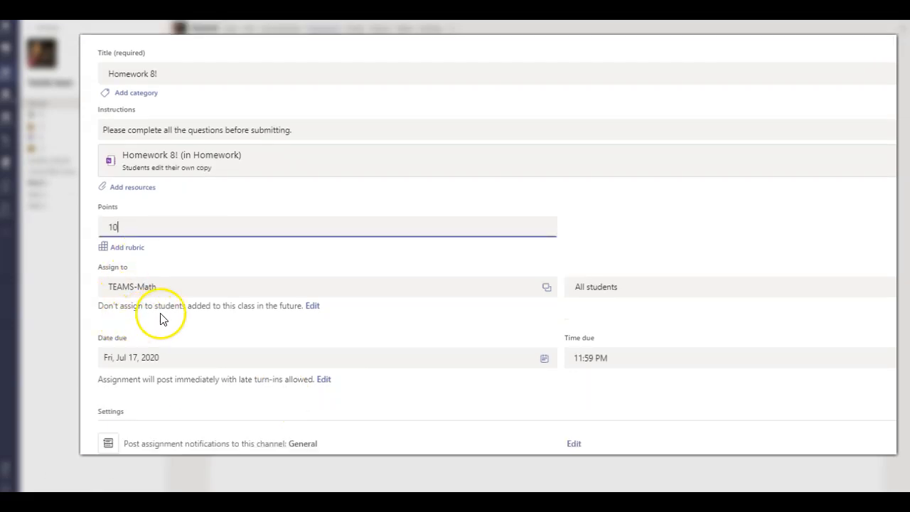
click(315, 307)
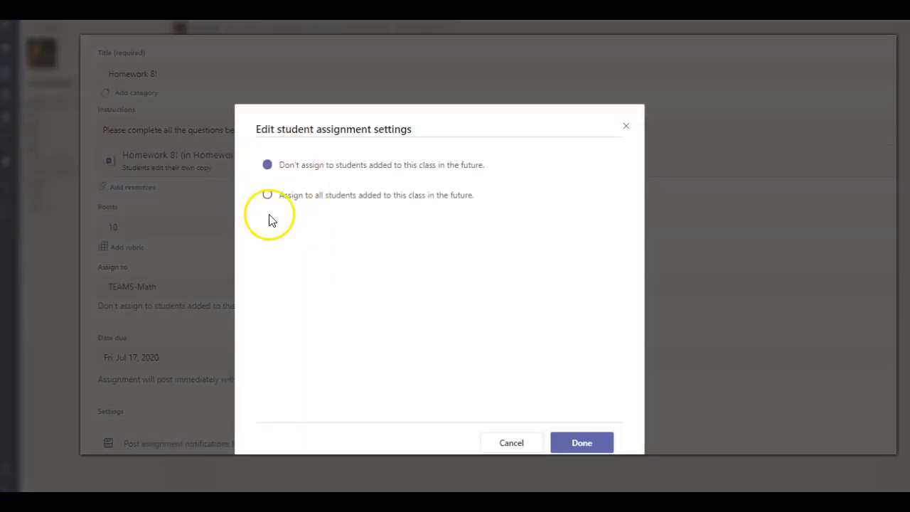
click(571, 445)
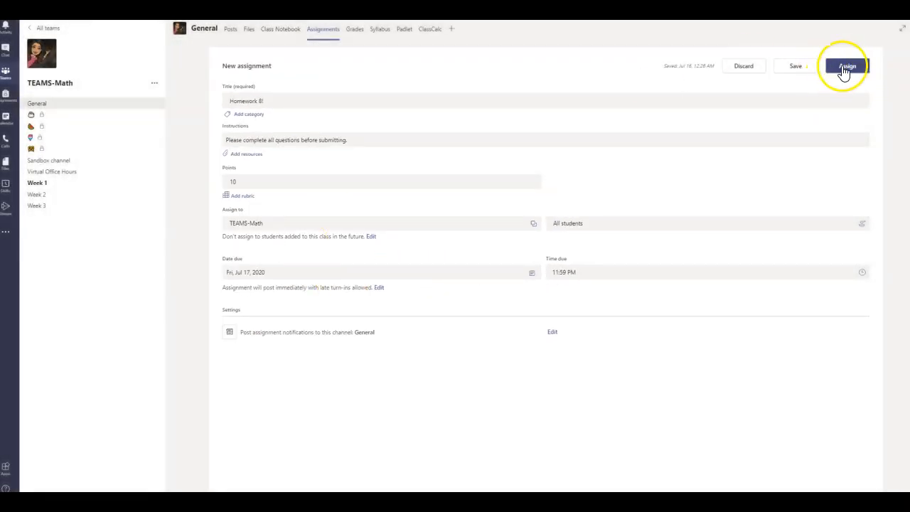
Step: Review the assignment timeline's post, due and close date options without changing them
click(380, 288)
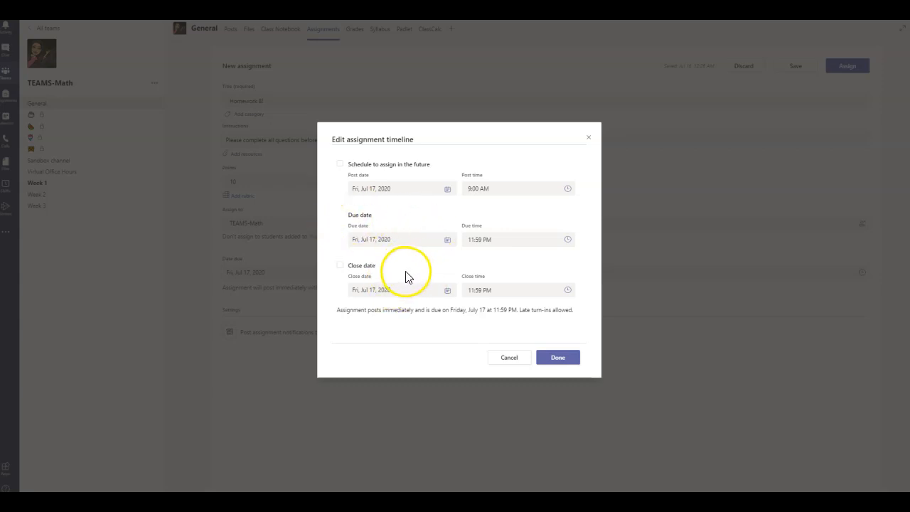
click(548, 363)
click(859, 68)
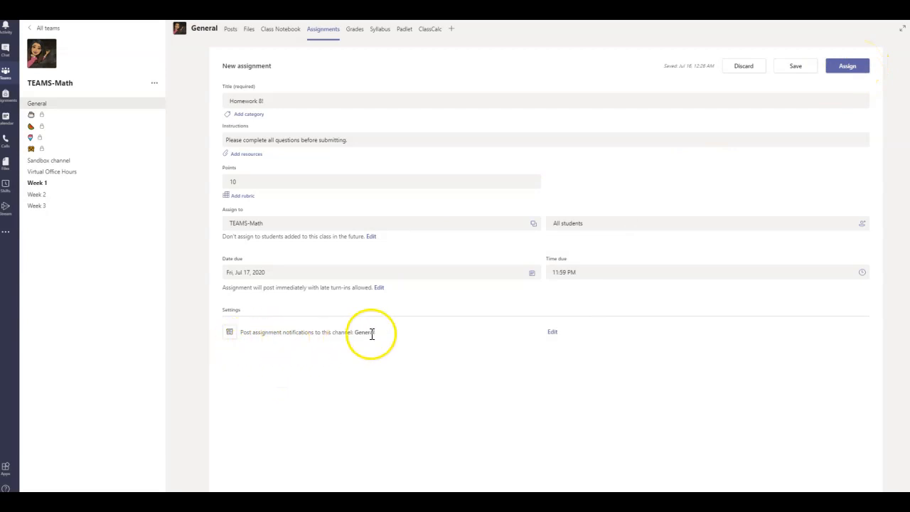
Step: Keep General as the channel for assignment notifications and assign Homework 8! to the class
click(555, 335)
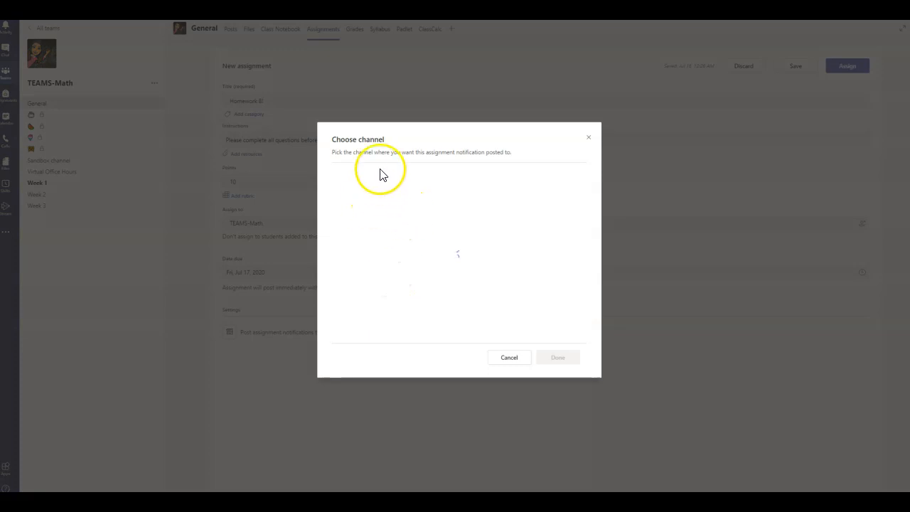
click(429, 276)
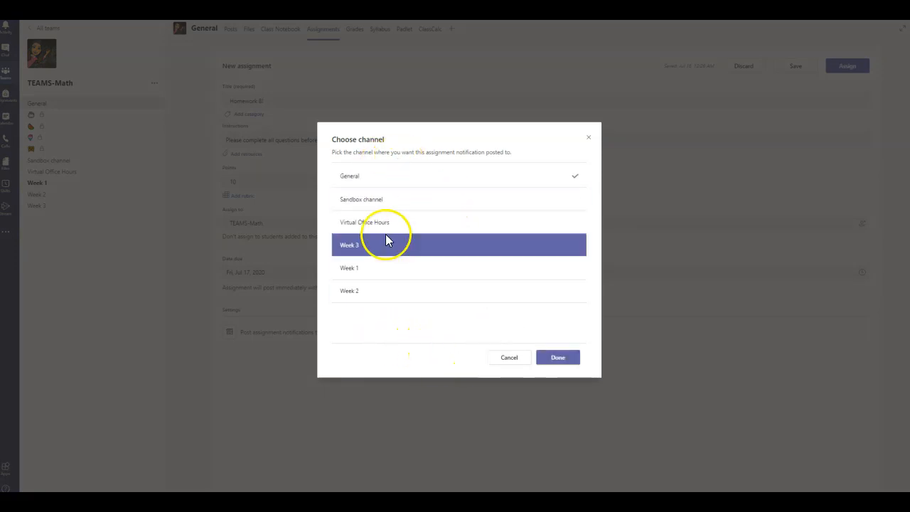
click(558, 358)
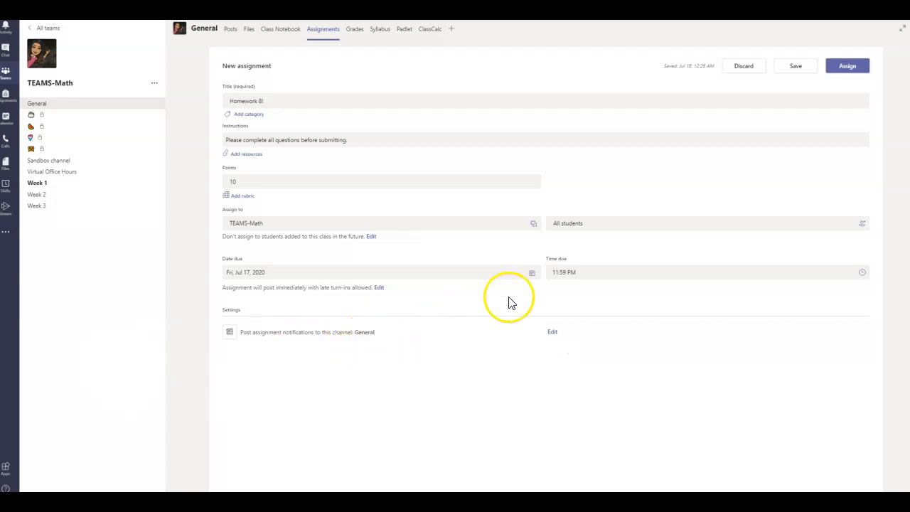
click(848, 69)
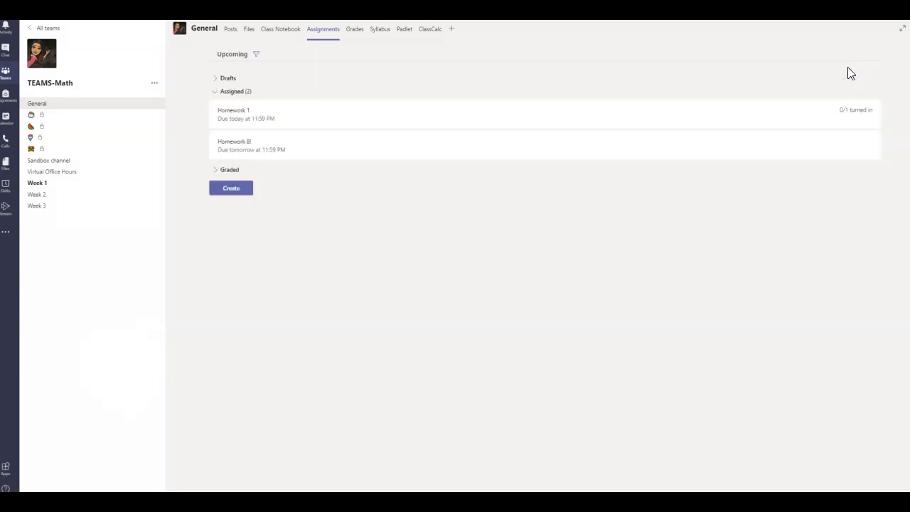
Step: Open the Homework 8! assignment from its General channel post, check its student view and return to the grading list
click(39, 105)
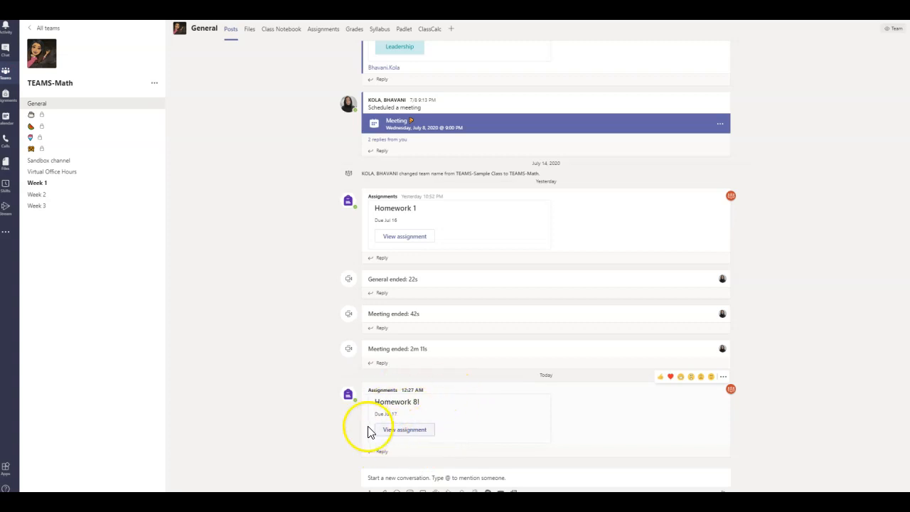
click(417, 432)
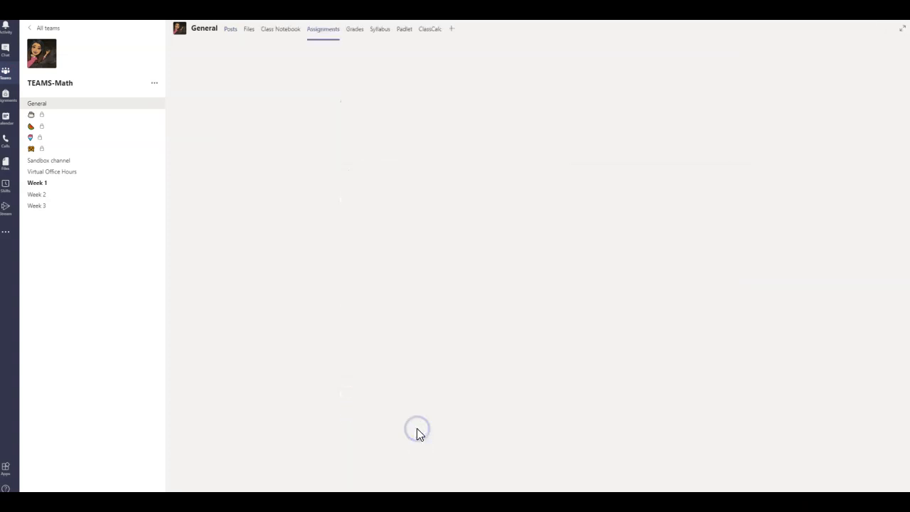
click(327, 67)
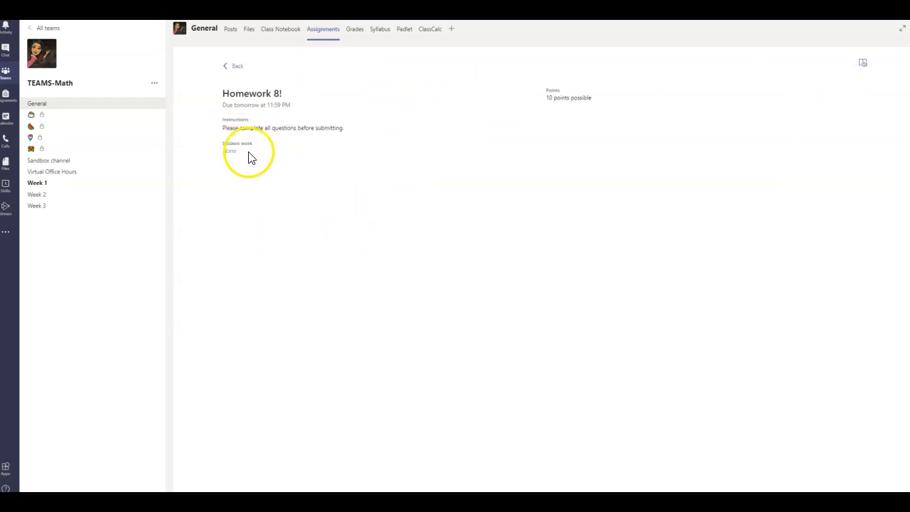
click(239, 69)
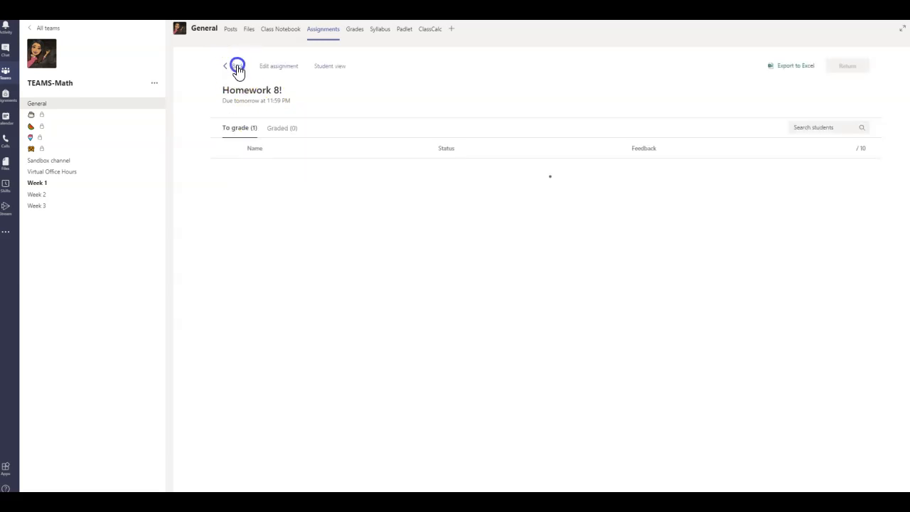